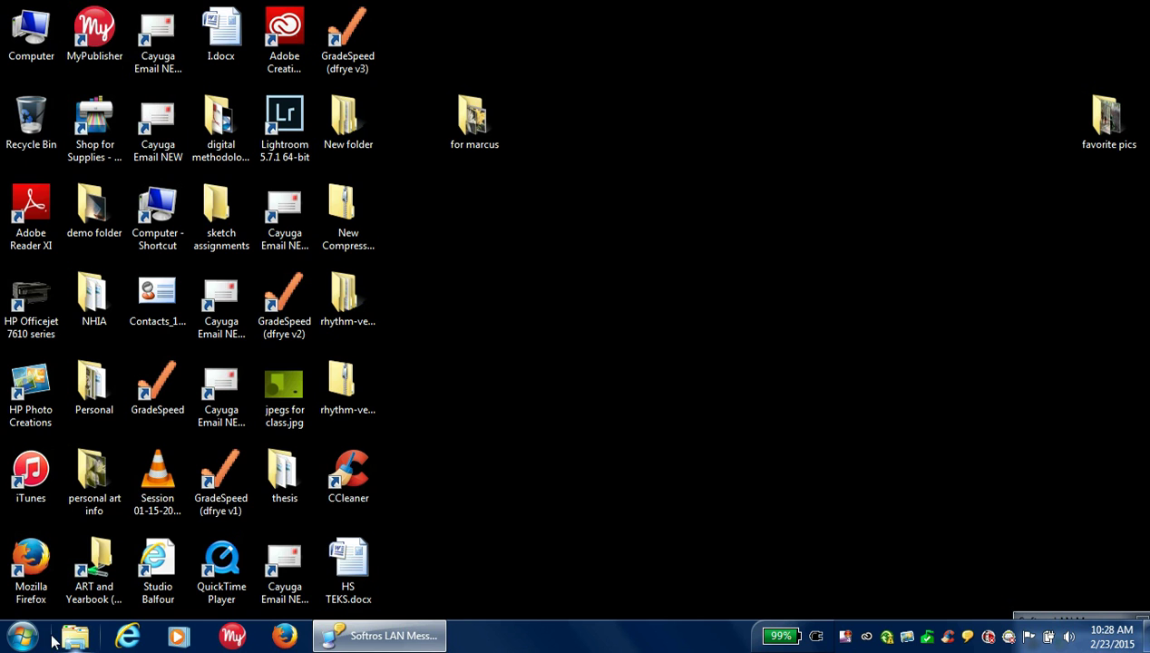
Launch Adobe Photoshop CS5 (64 Bit) from a Start menu search for 'photoshop'.
click(22, 636)
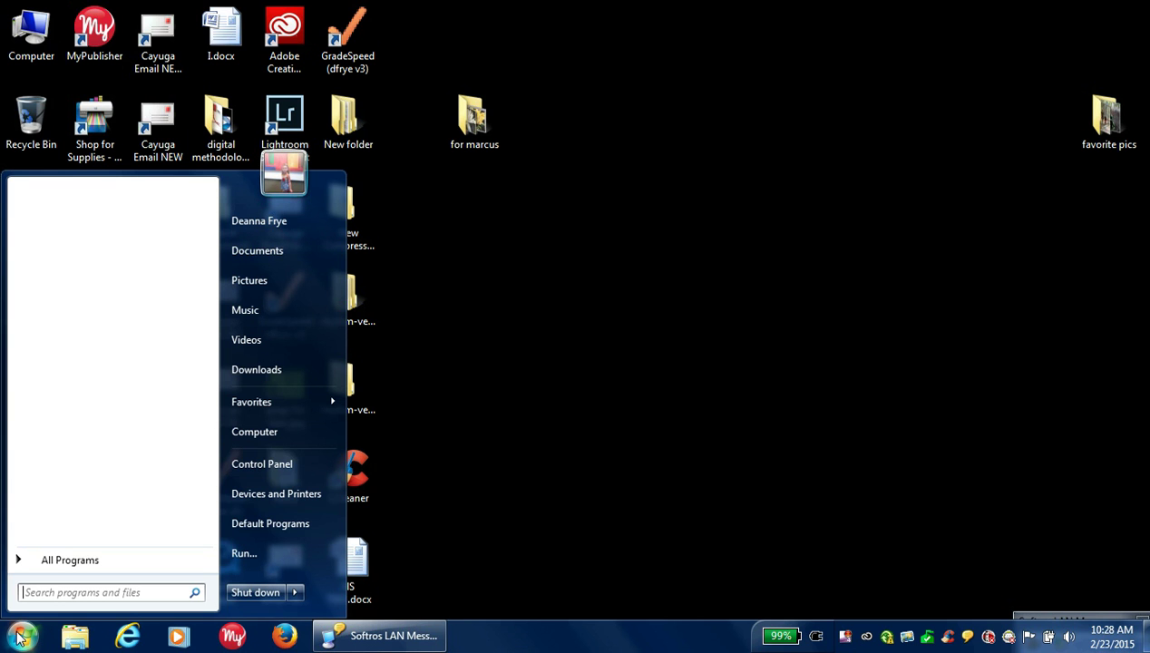
text(photoshop)
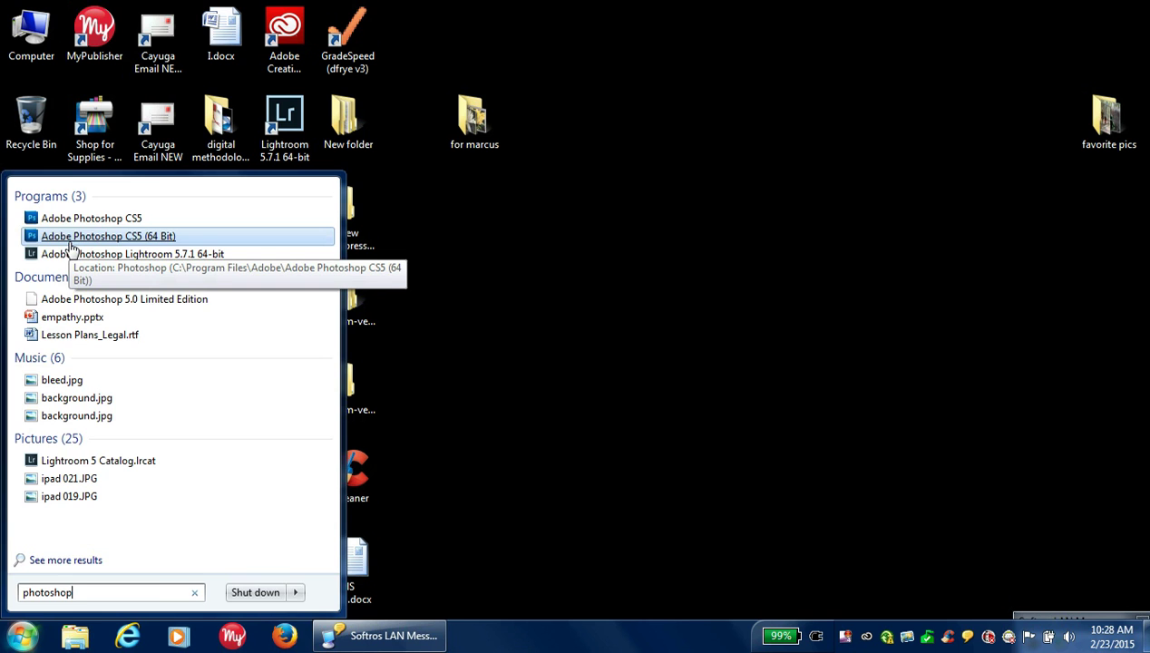
click(71, 238)
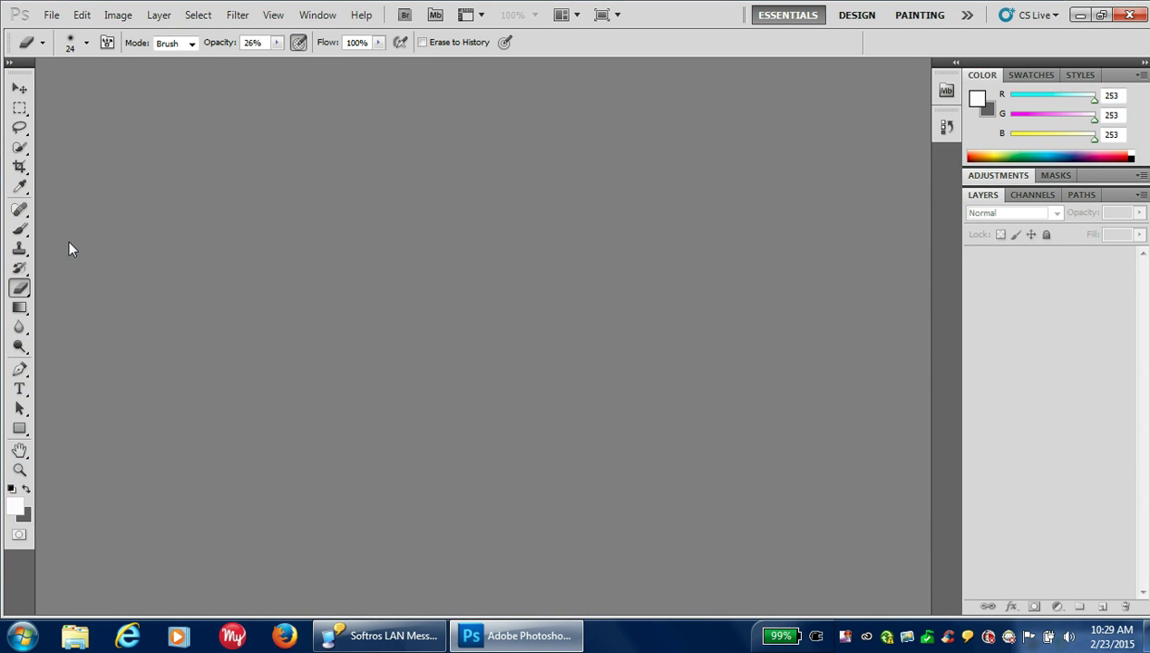
Open IMG_7348[1].JPG from Z: ART and Yearbook > ART > self portraits.
click(51, 16)
click(76, 50)
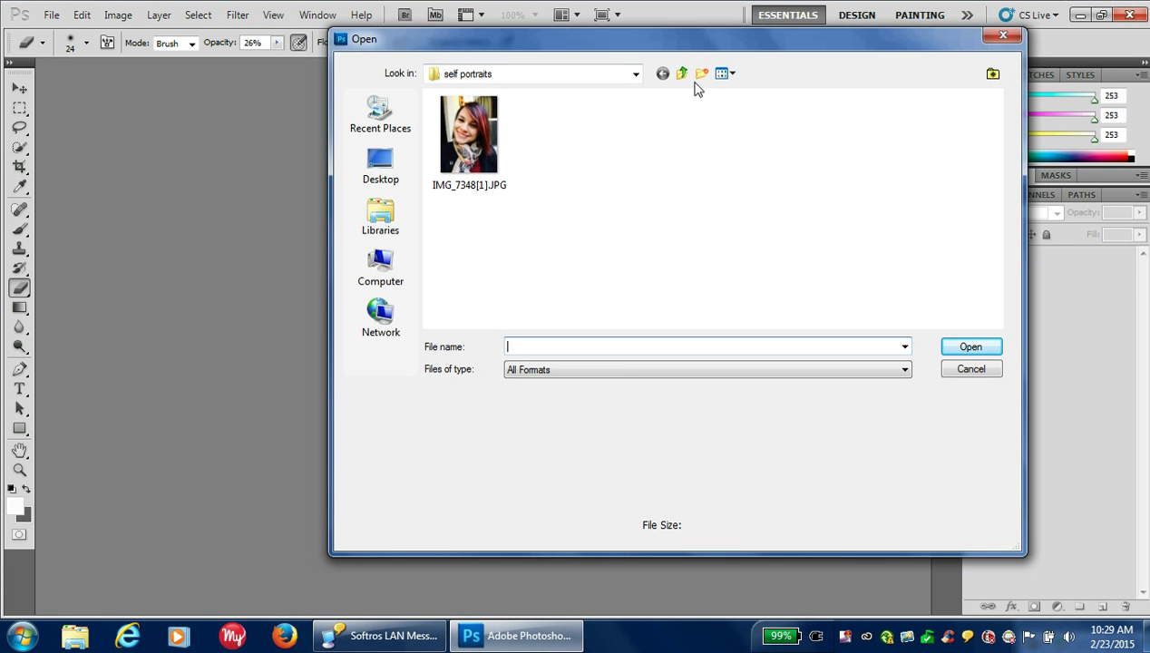
click(681, 74)
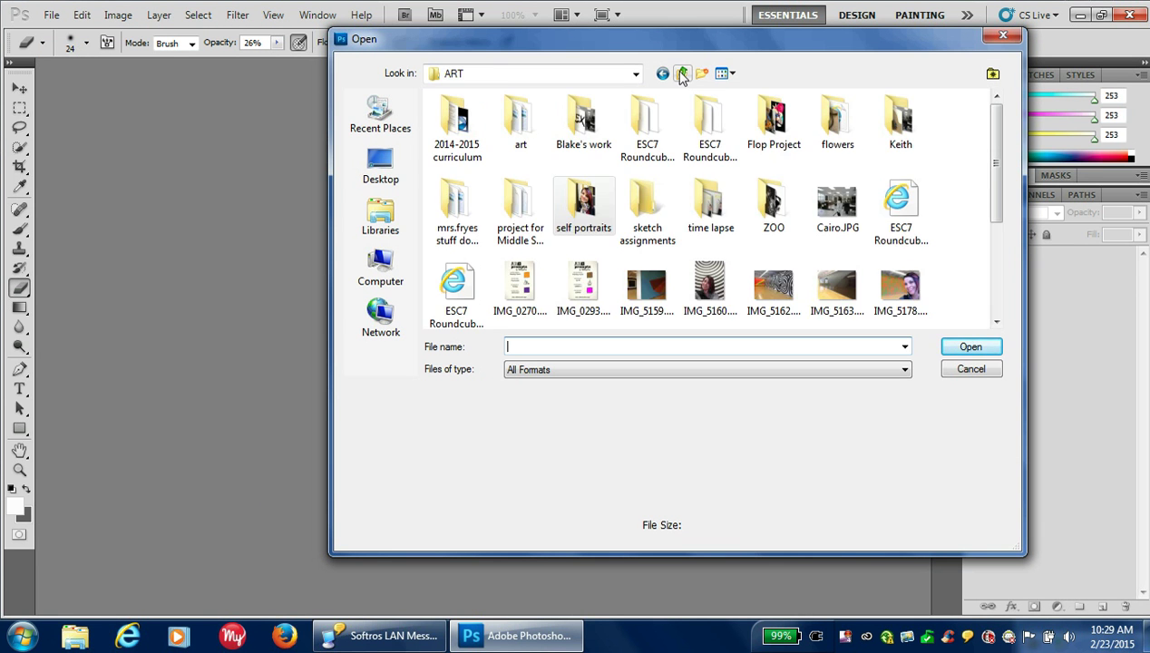
click(682, 74)
click(681, 74)
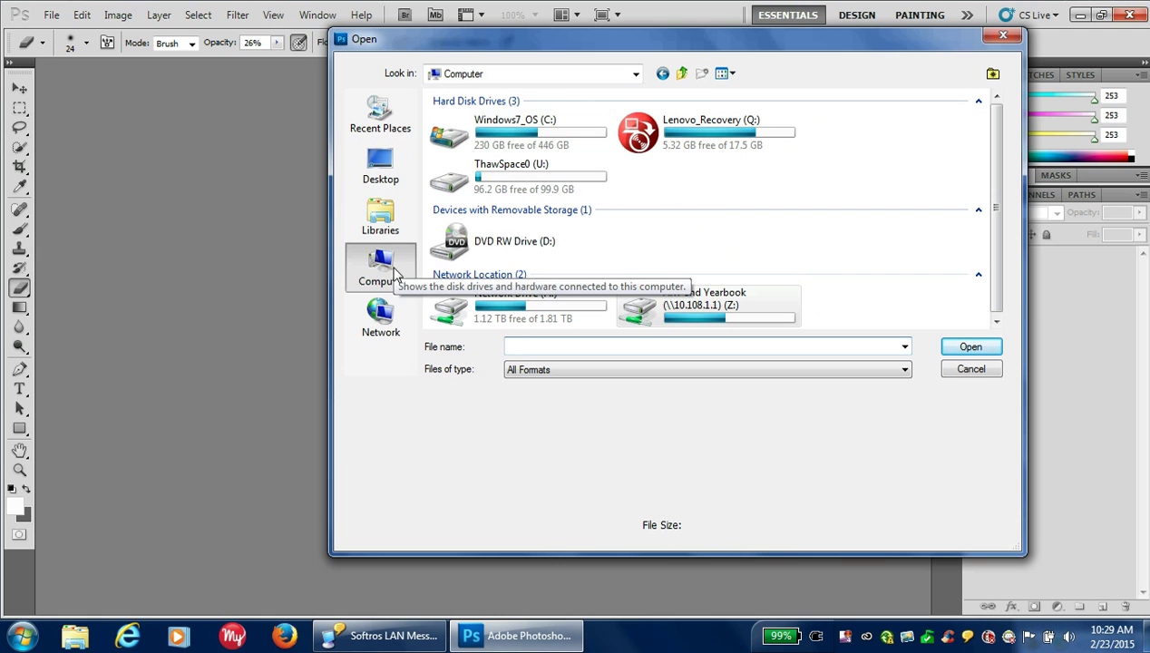
double_click(710, 313)
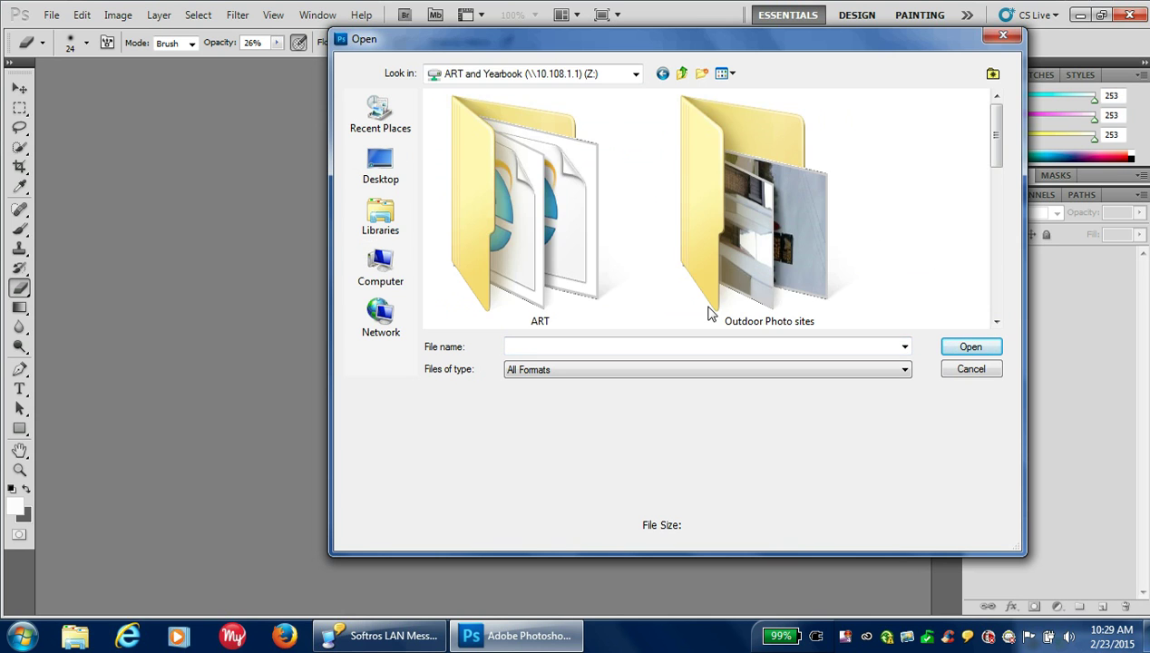
double_click(529, 244)
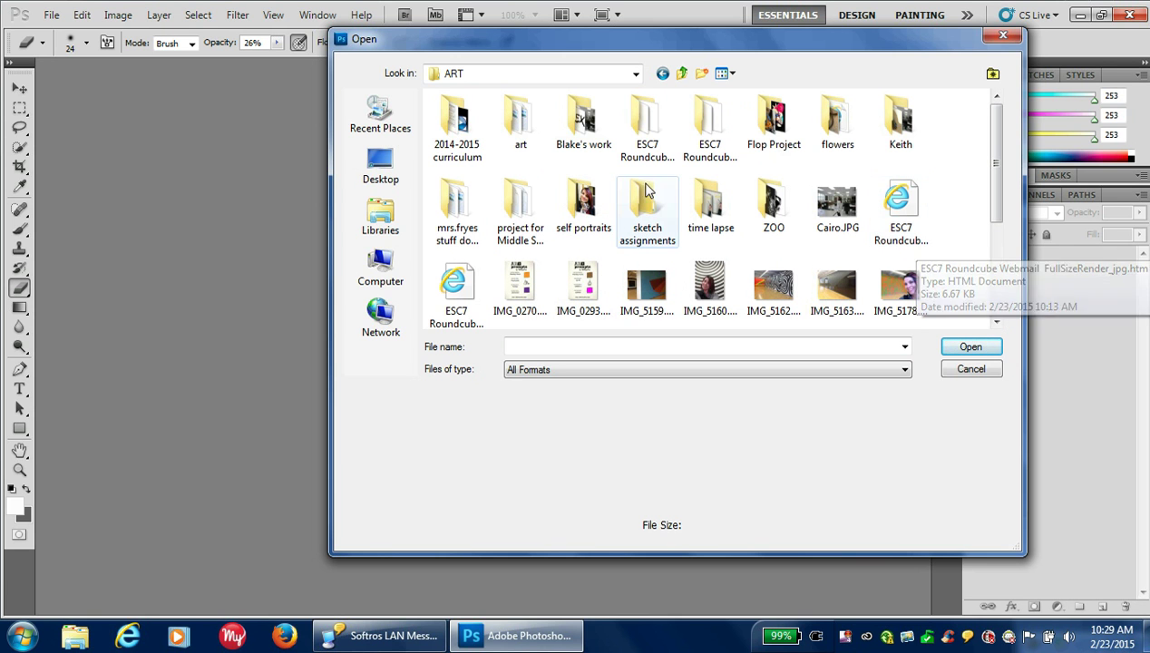
double_click(583, 199)
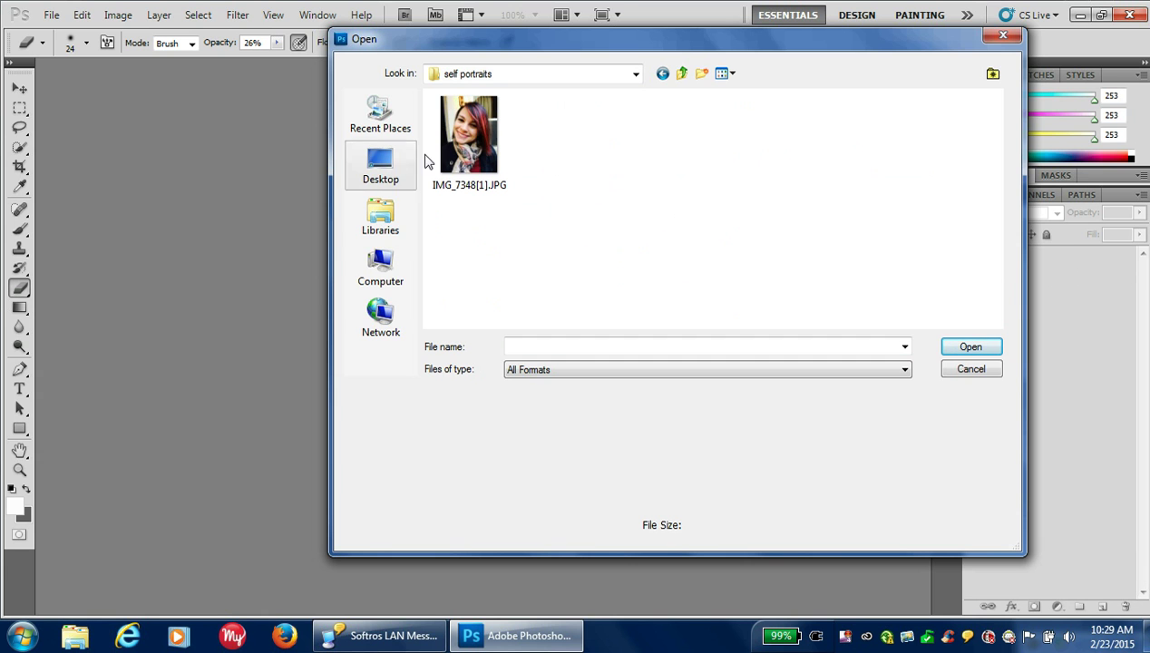
click(483, 157)
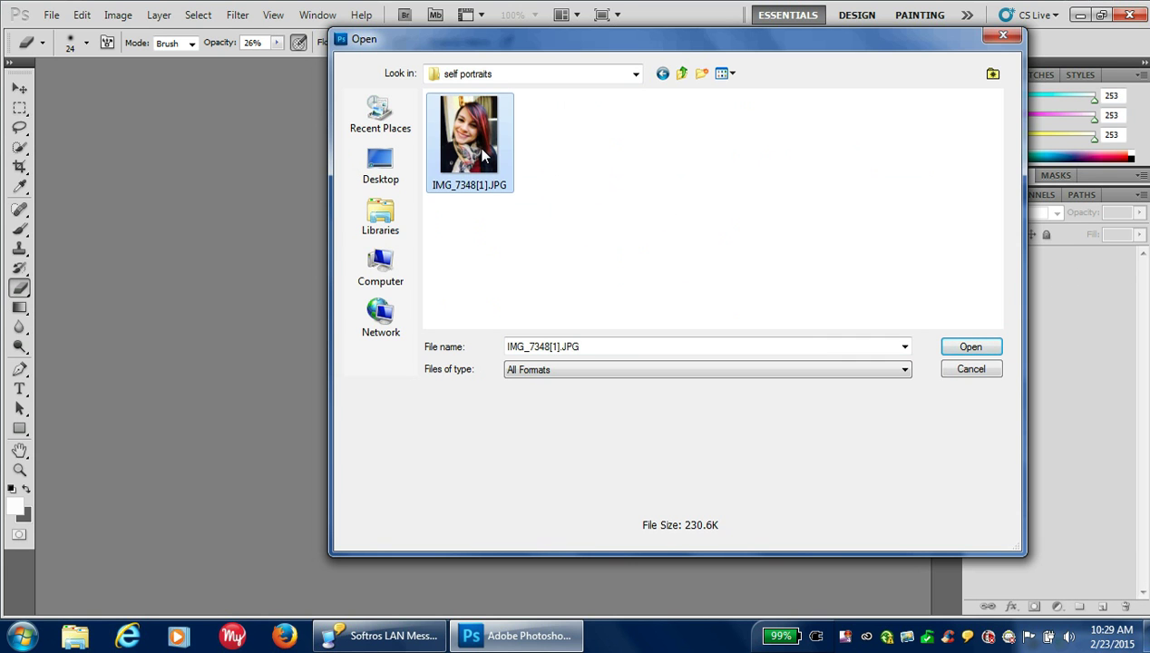
click(967, 350)
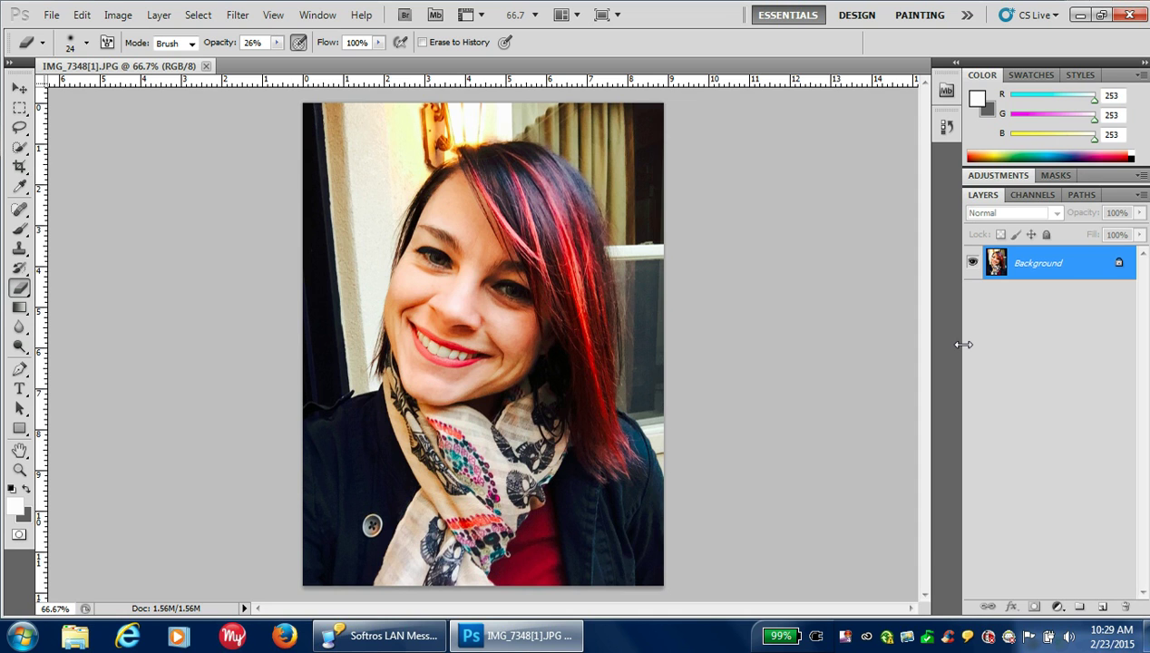
Crop the portrait with a crop box nudged left, shrinking the document from 1.56M to 1.33M.
click(20, 169)
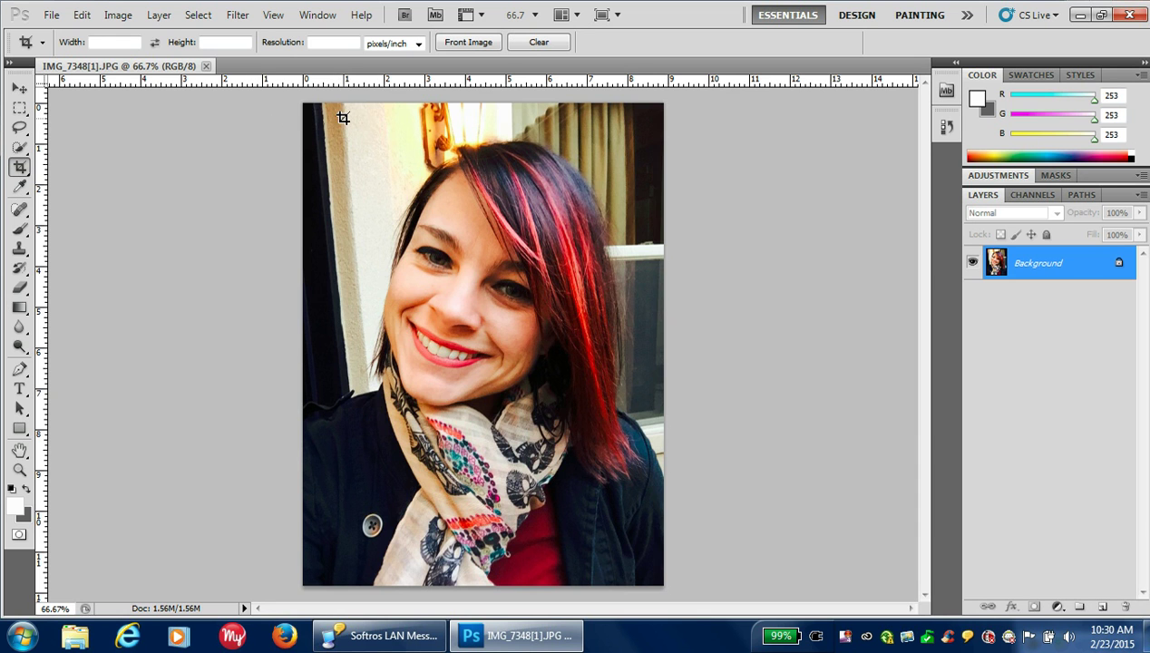
drag(339, 115, 658, 571)
drag(594, 504, 560, 504)
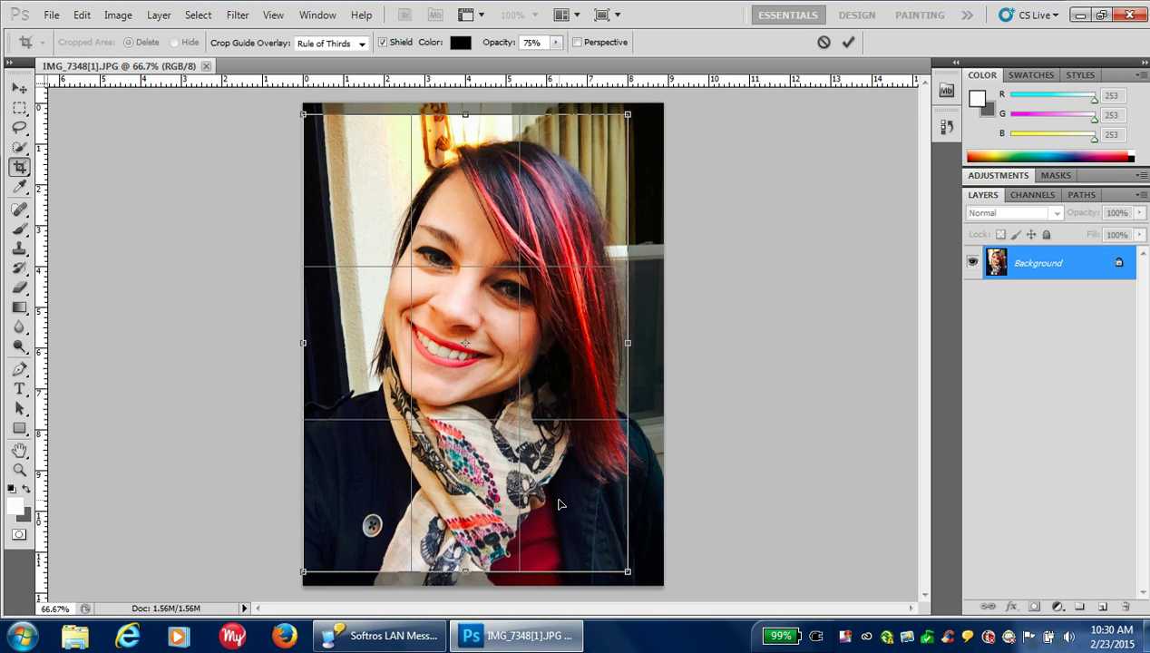
click(82, 16)
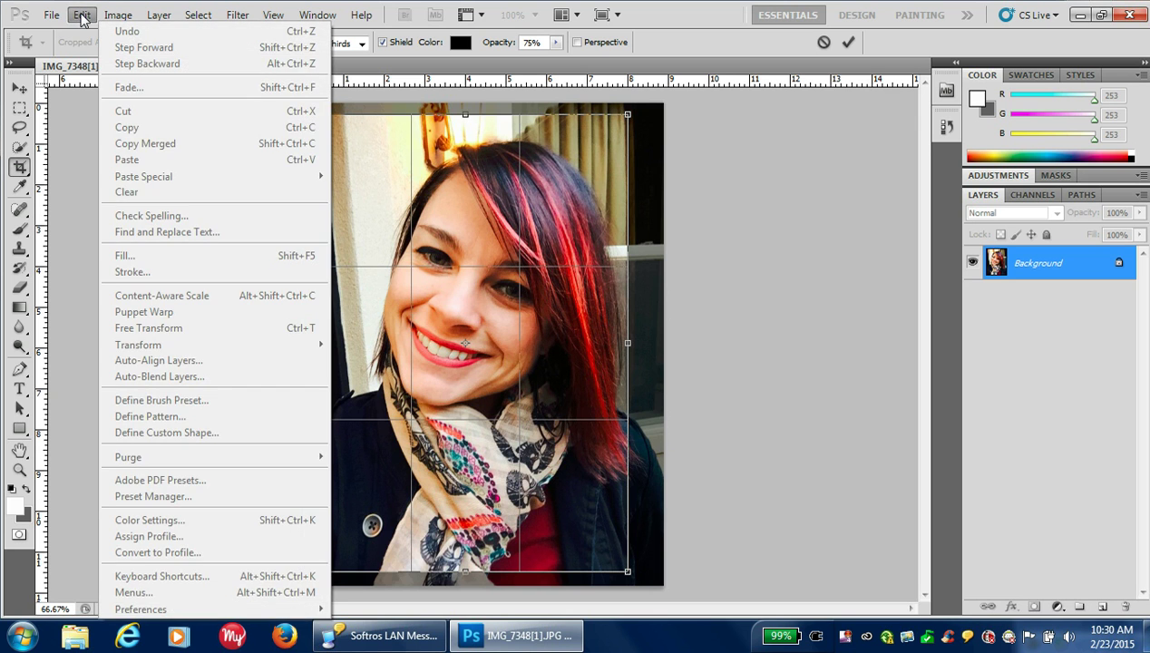
click(143, 184)
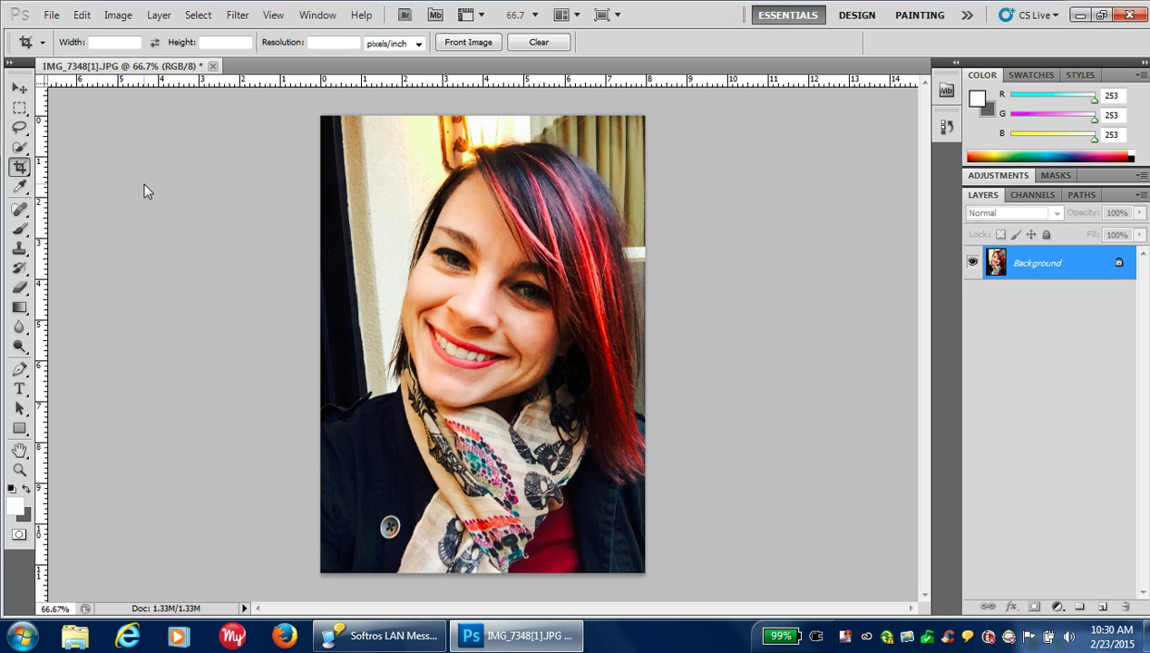
Apply a Threshold adjustment at level 93 to make the portrait stark black and white.
click(115, 15)
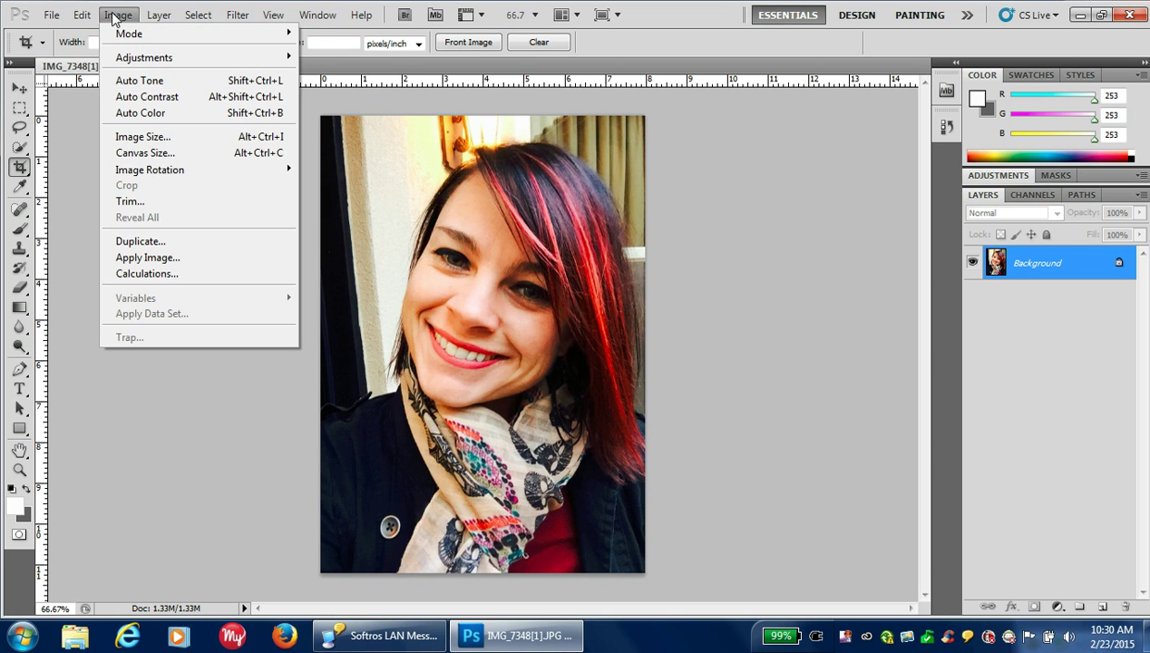
mouse_move(133, 63)
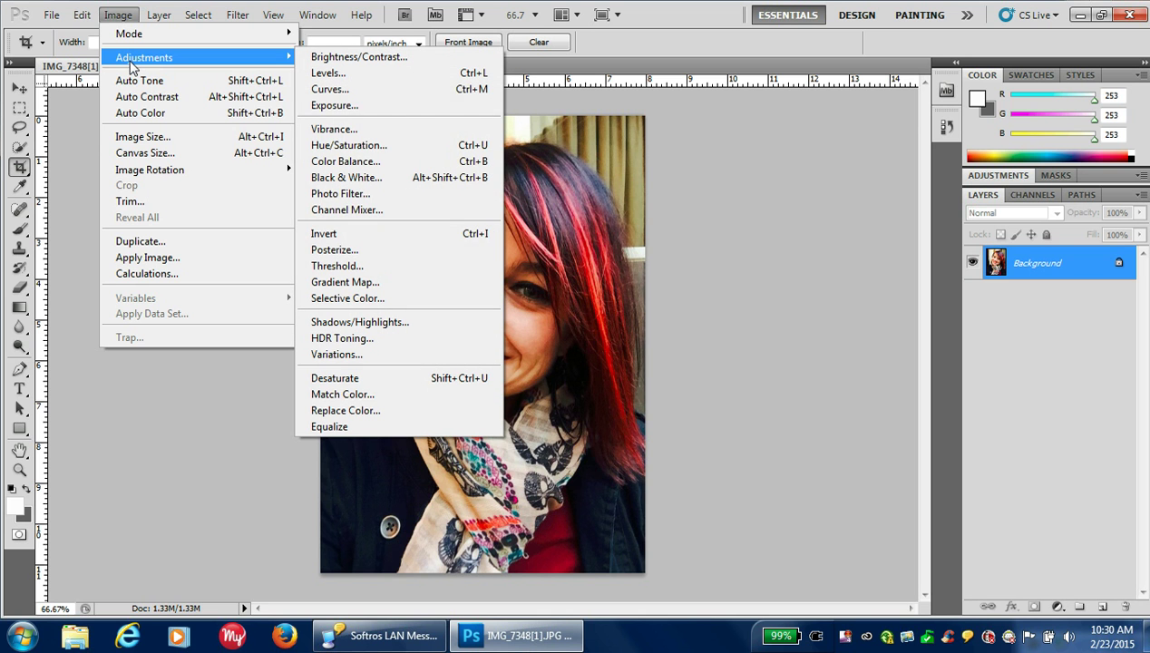
click(359, 265)
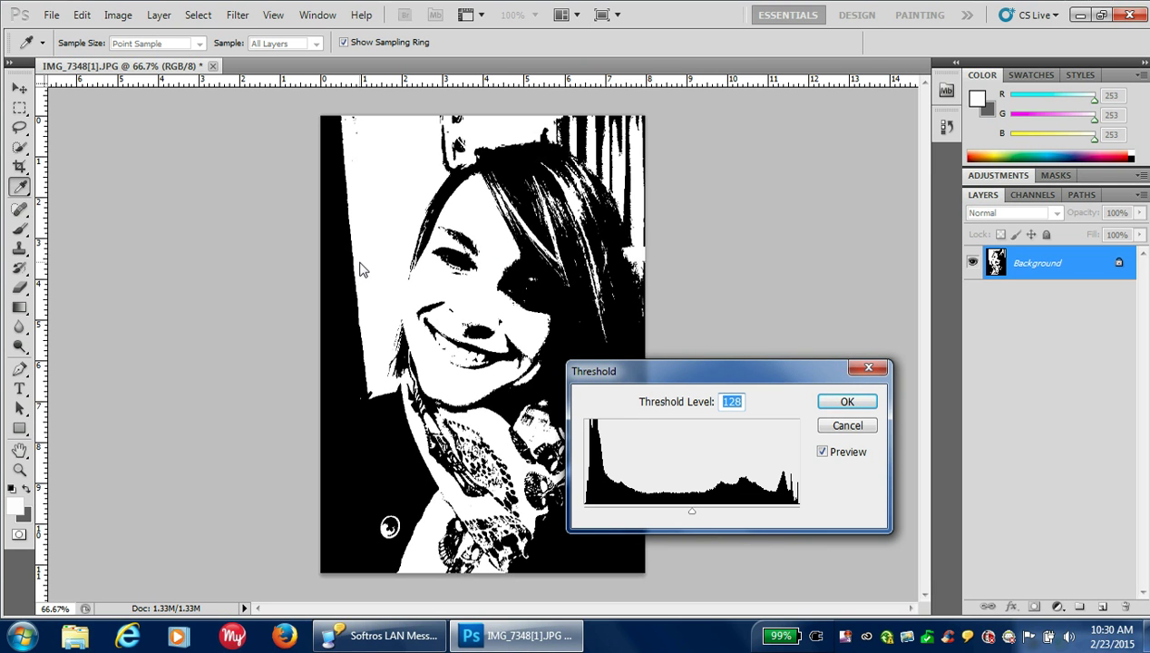
drag(691, 511, 724, 521)
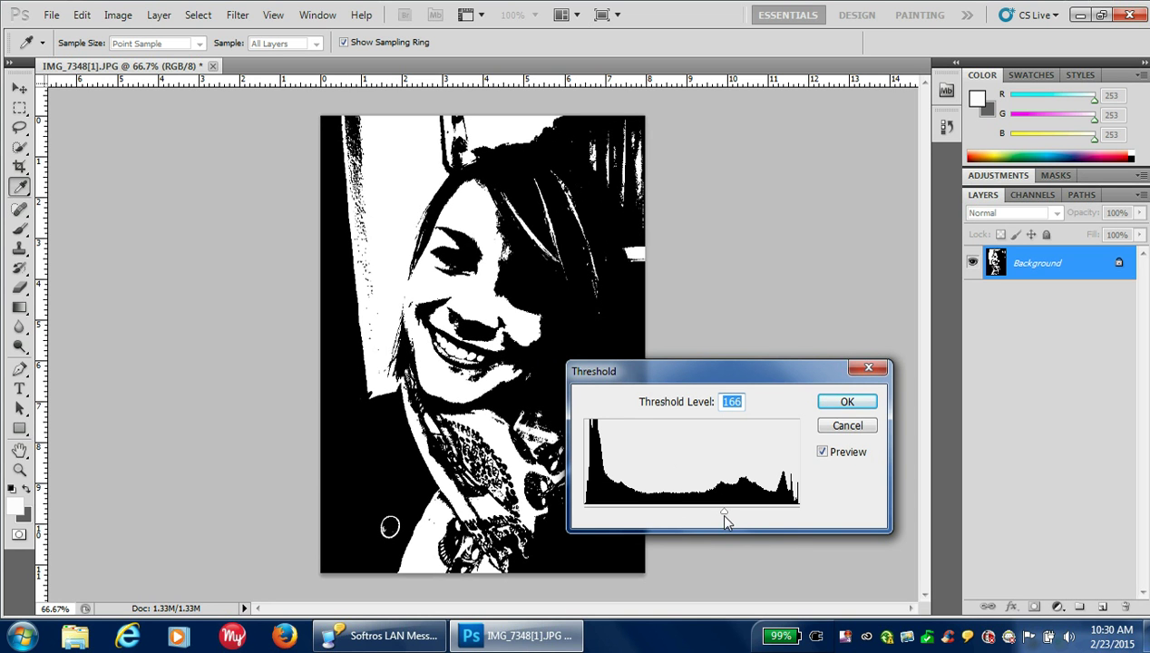
drag(724, 516, 640, 511)
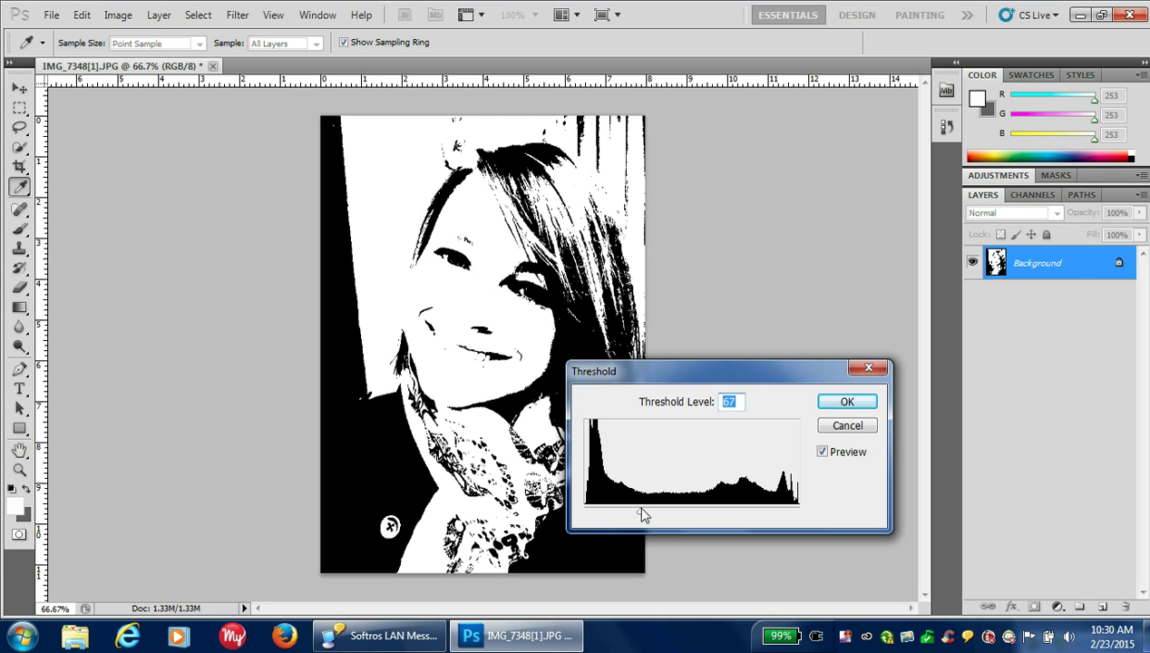
mouse_move(642, 517)
mouse_down()
mouse_move(671, 517)
mouse_move(662, 520)
mouse_up()
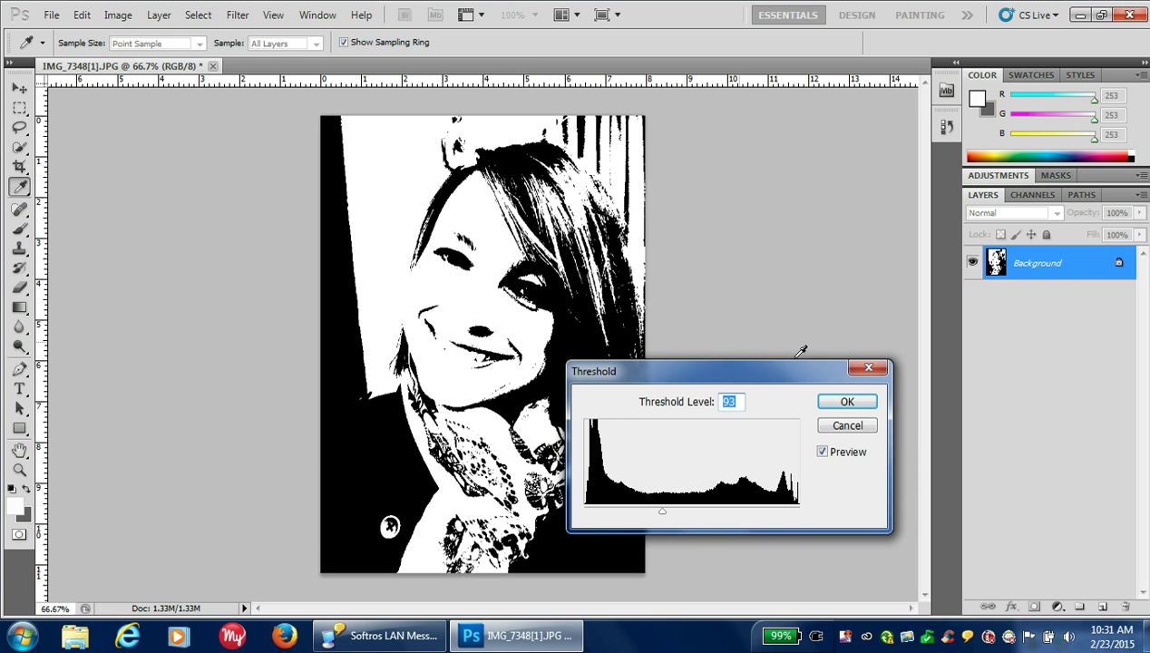
click(841, 406)
key(c)
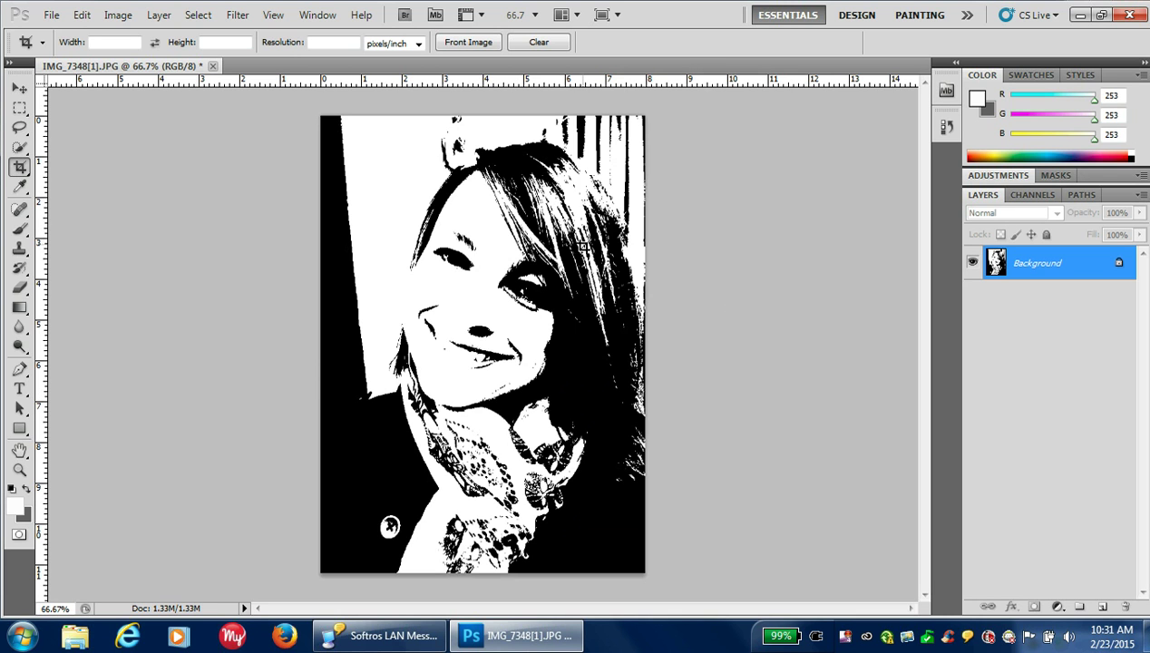
click(18, 91)
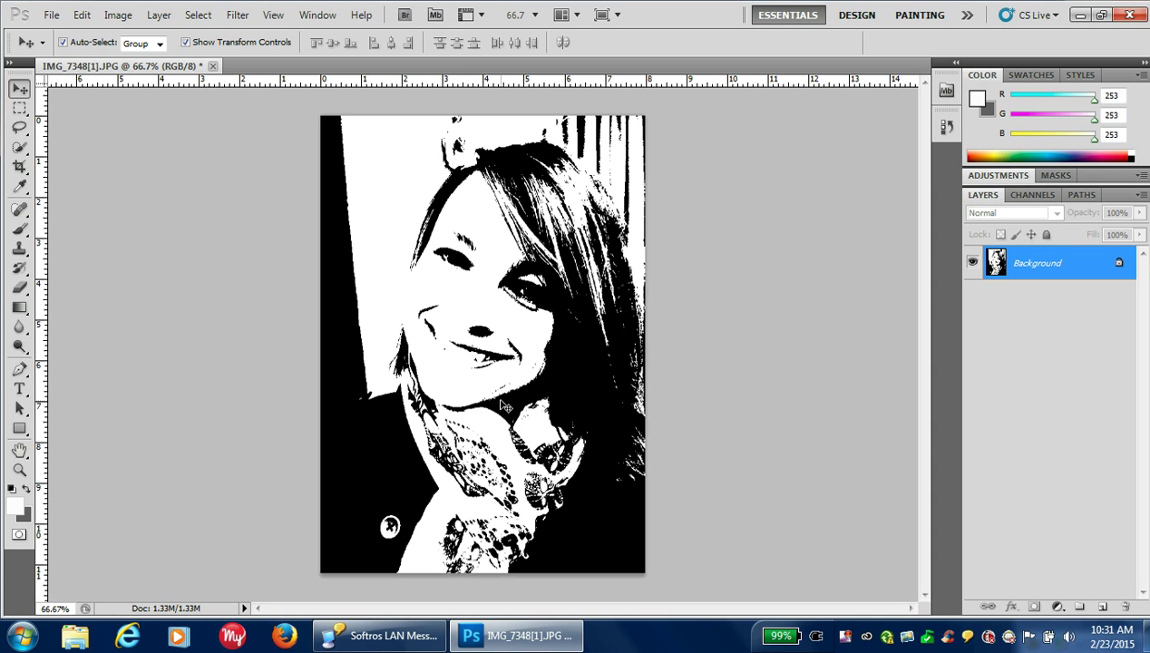
click(236, 15)
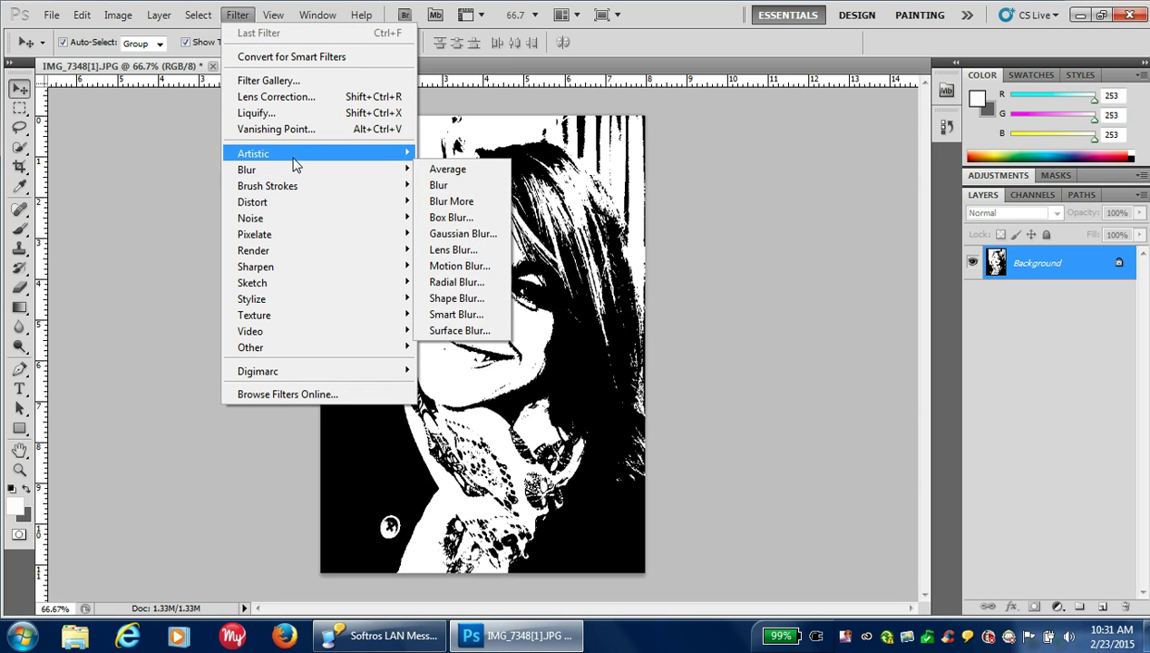
mouse_move(299, 161)
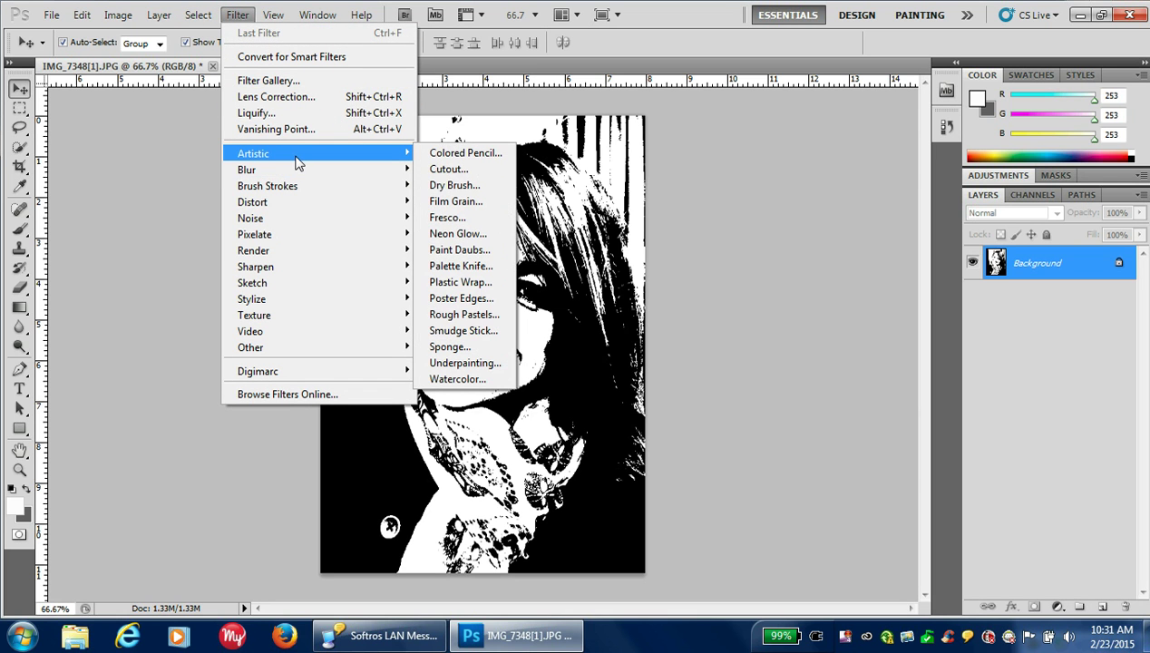
click(446, 168)
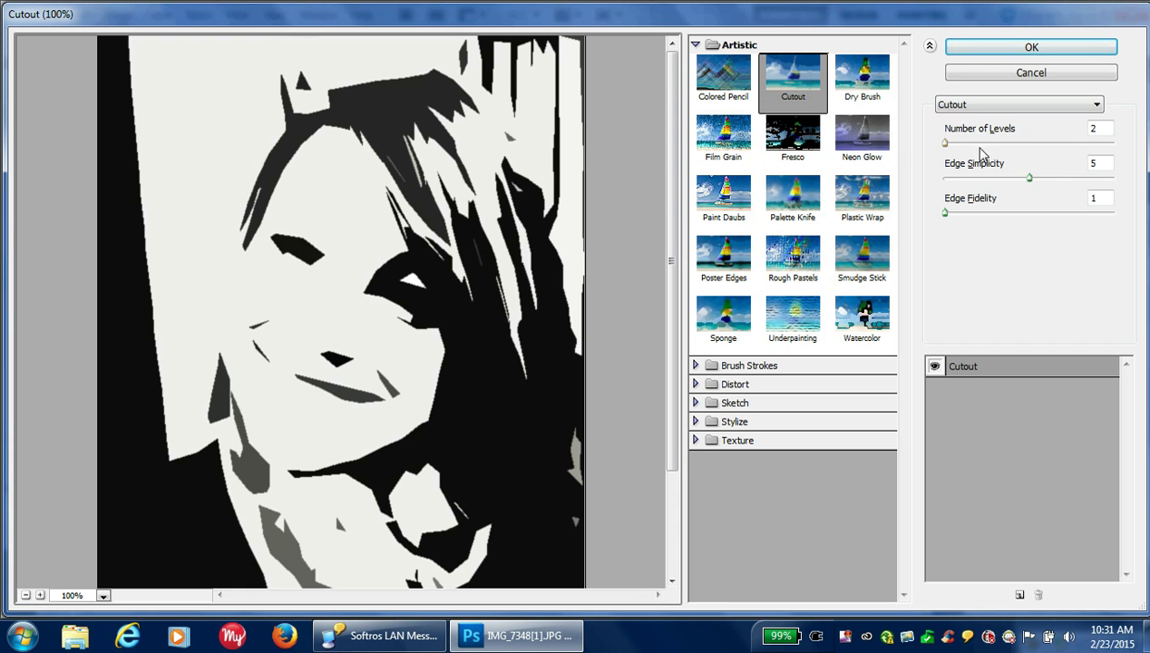
drag(1030, 179, 972, 185)
drag(957, 190, 946, 190)
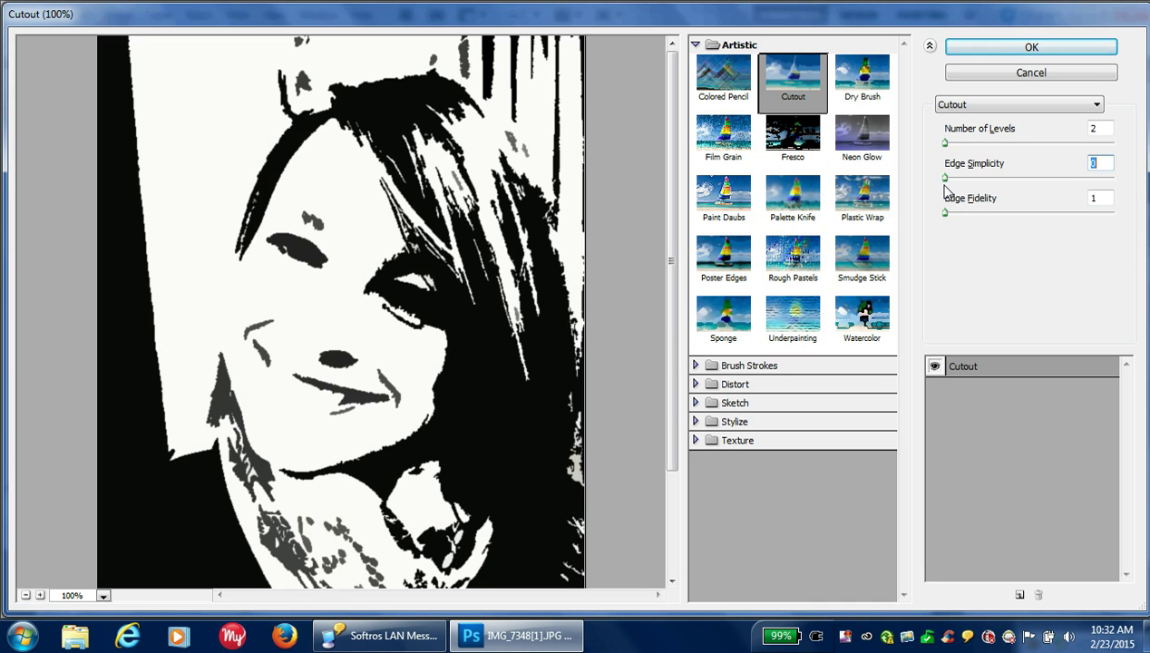
click(1008, 76)
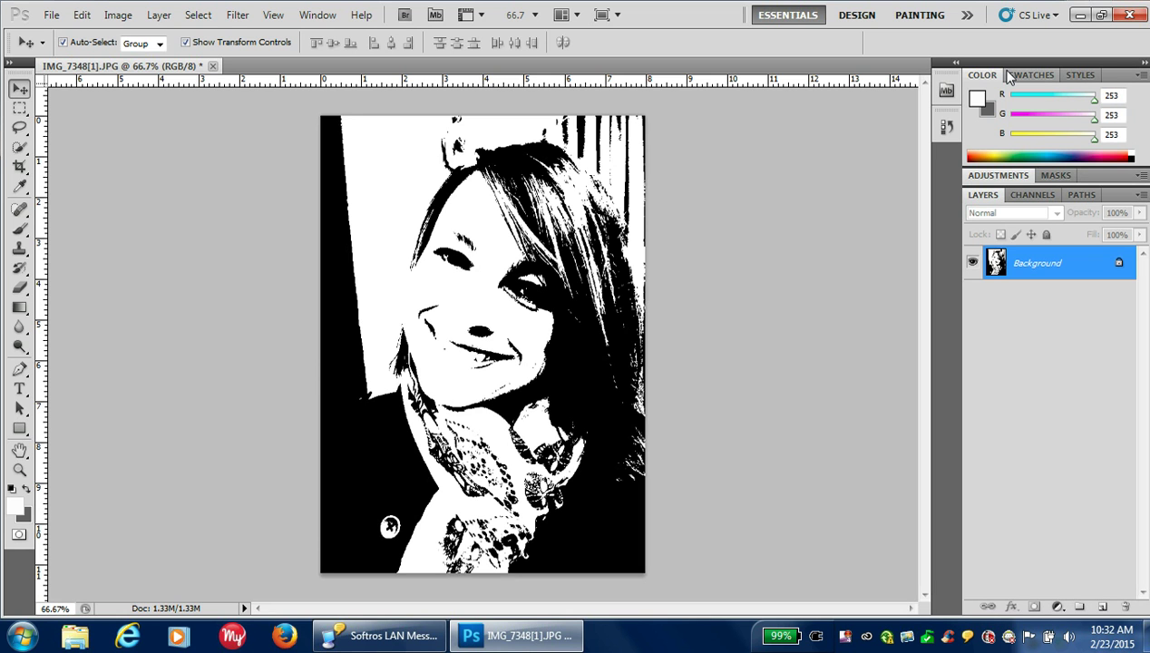
Save the portrait as a new '… cutout' JPEG in self portraits at quality 10 (Maximum).
click(52, 15)
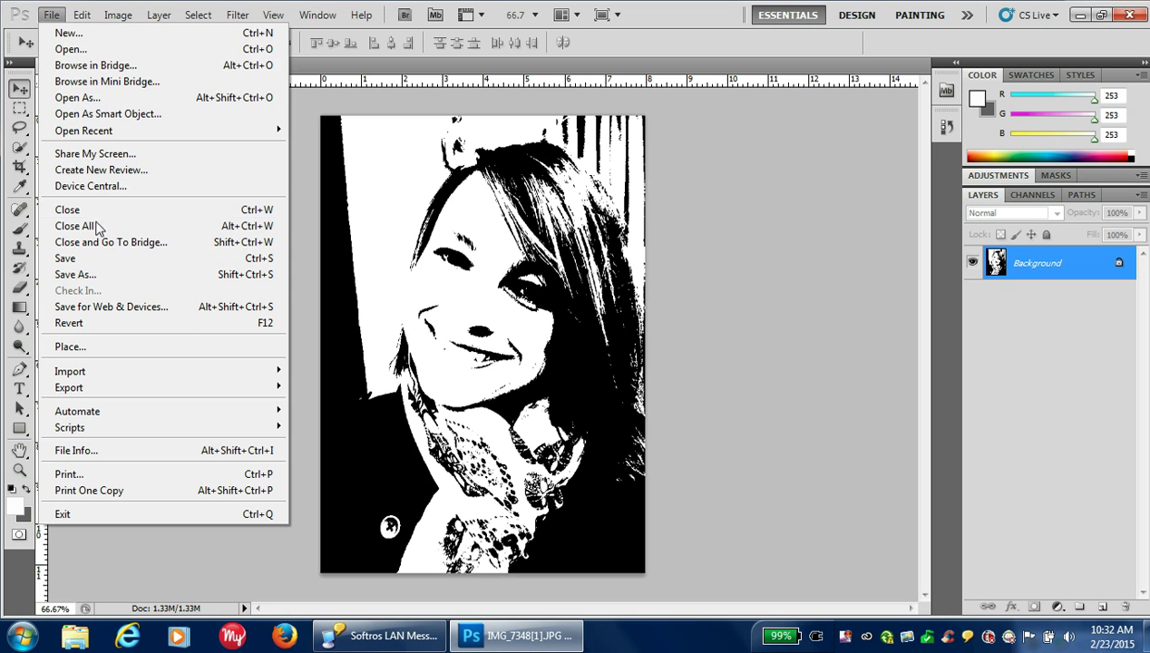
click(97, 275)
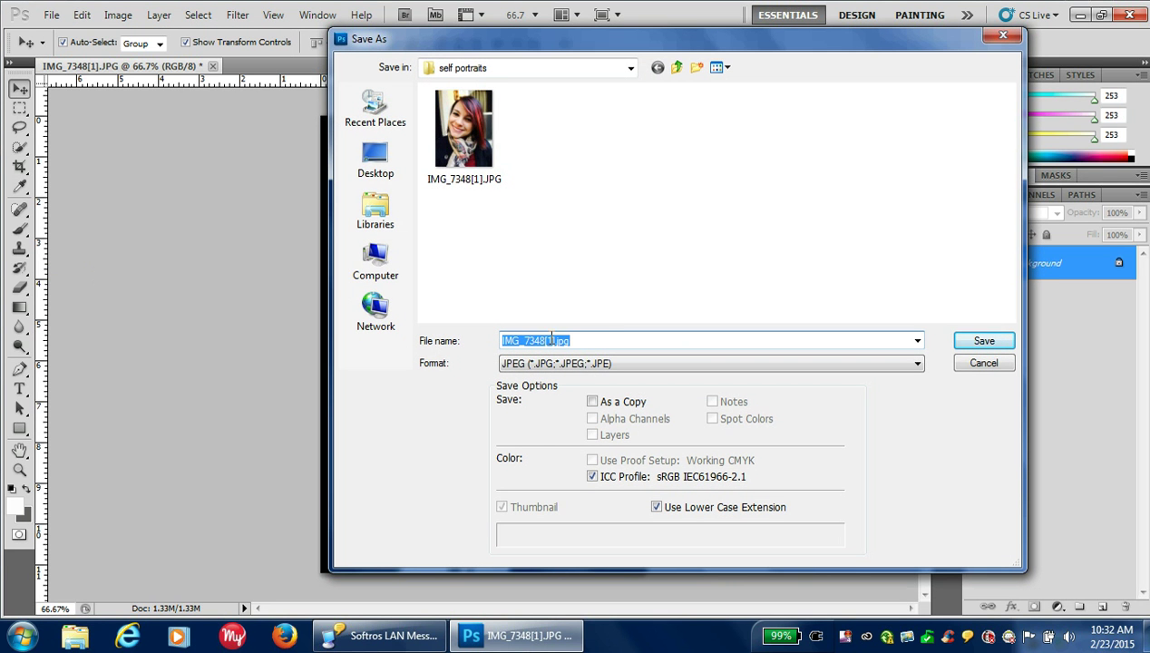
drag(555, 340, 501, 341)
text(Ms Frye cutout)
click(973, 343)
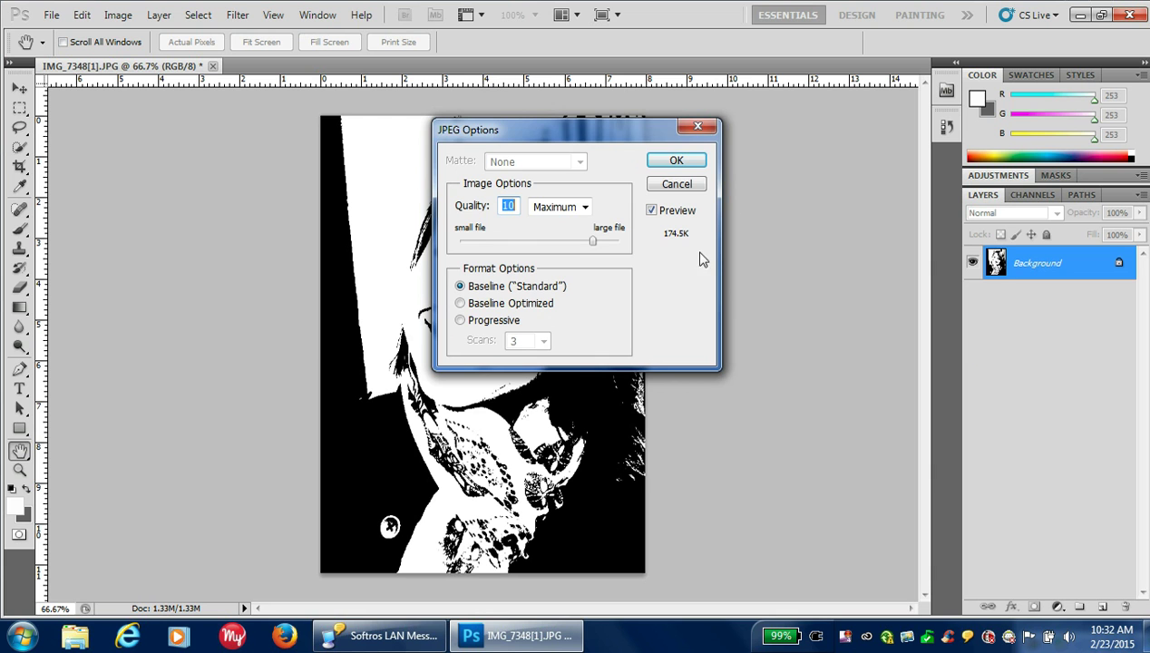
click(671, 161)
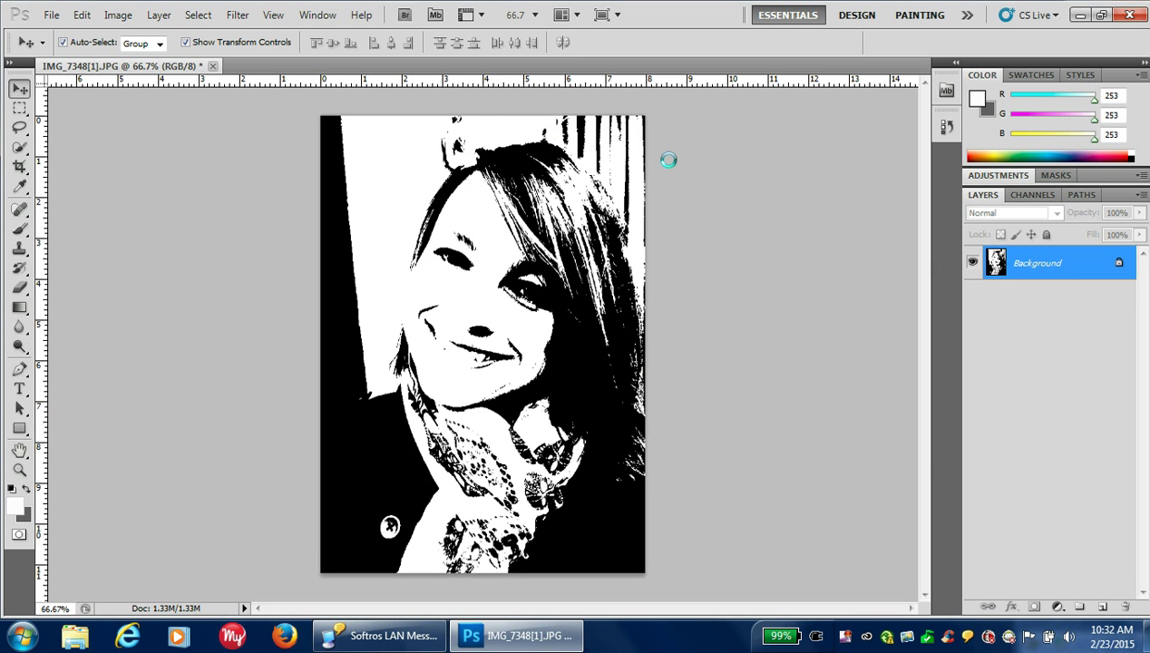